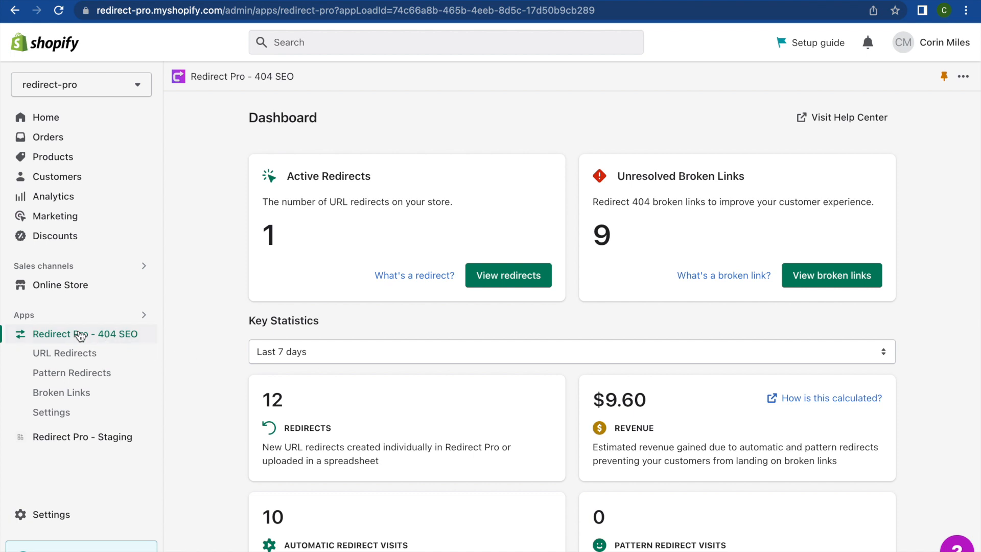
# - Open the Upload Redirects page from URL Redirects and read the spreadsheet preparation instructions
pyautogui.click(74, 361)
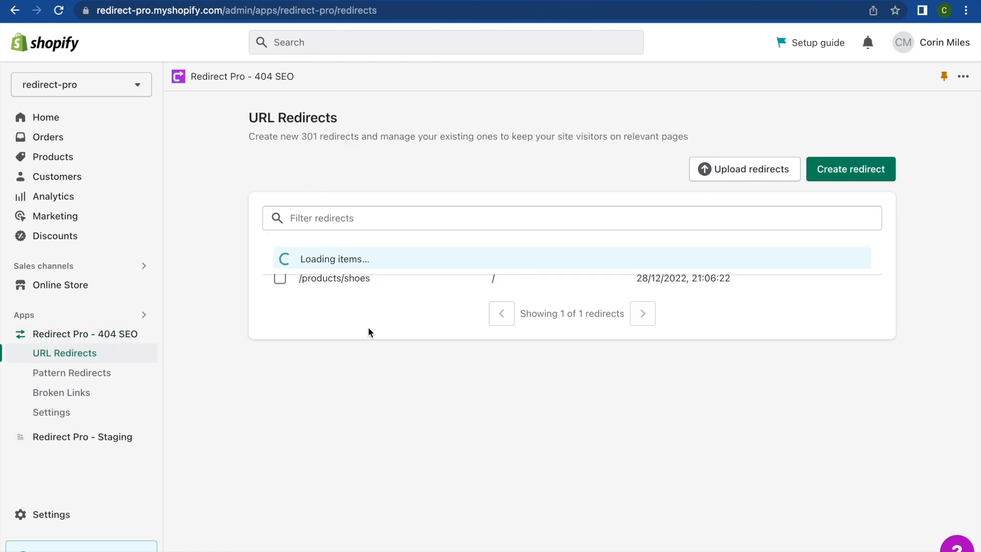
pyautogui.click(738, 170)
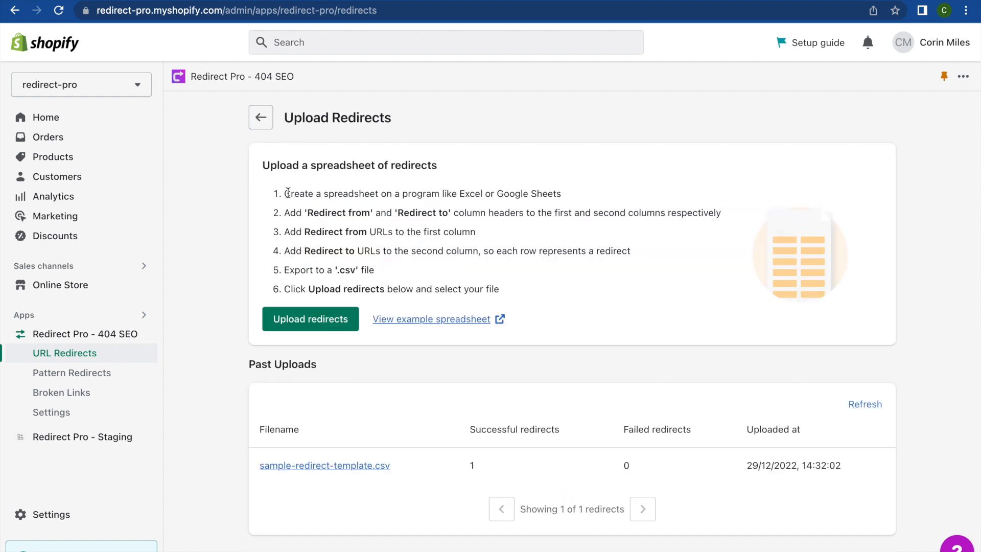
pyautogui.moveTo(285, 194); pyautogui.dragTo(428, 236)
pyautogui.click(428, 250)
# - View the example spreadsheet guide and examine the 'Redirect from' and 'Redirect to' column headers in its example table
pyautogui.click(436, 322)
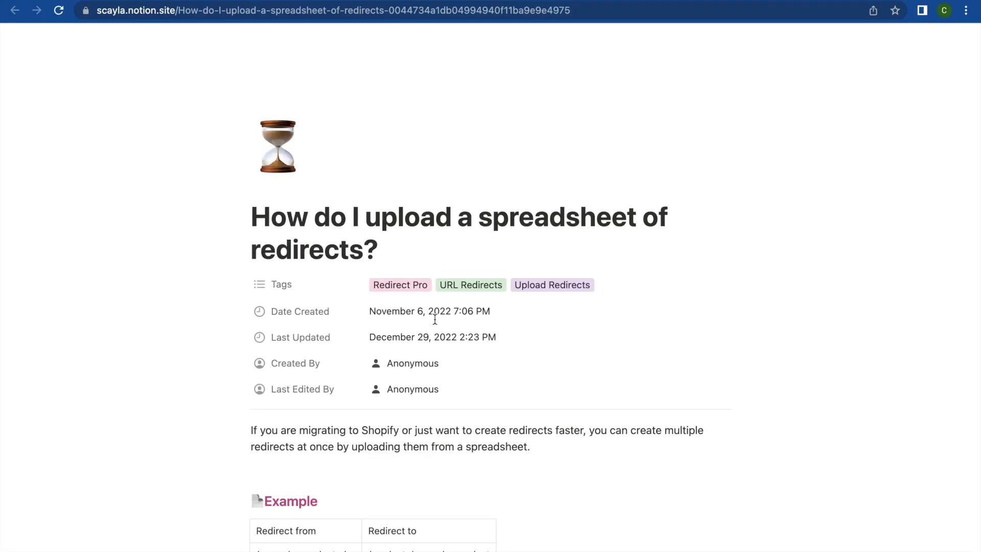
pyautogui.scroll(-5, 435, 319)
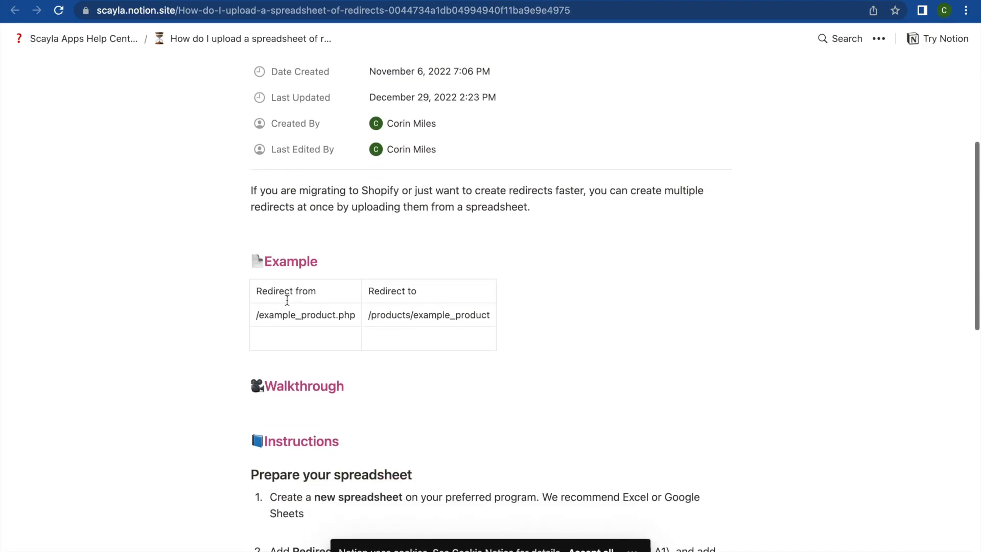
pyautogui.moveTo(256, 291); pyautogui.dragTo(400, 316)
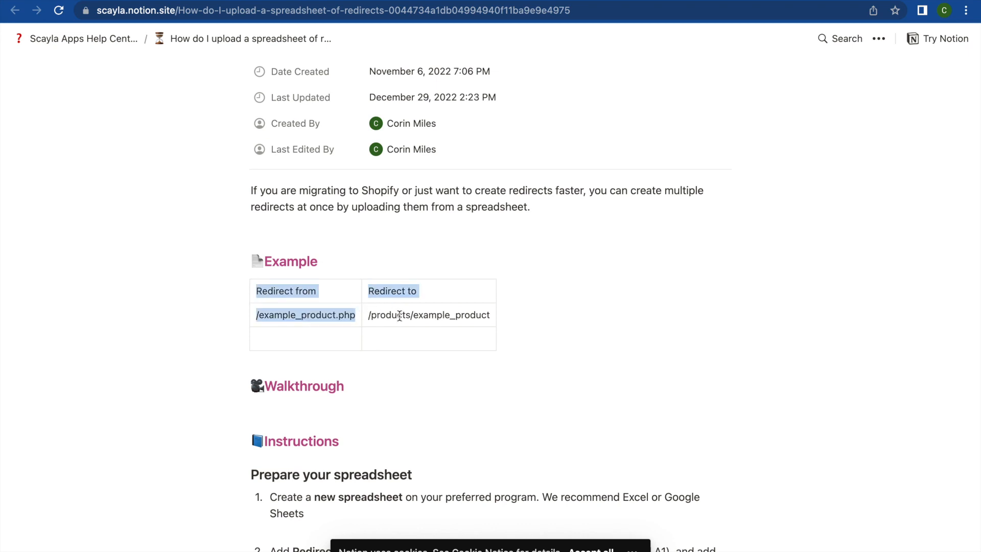
pyautogui.click(400, 316)
pyautogui.click(394, 345)
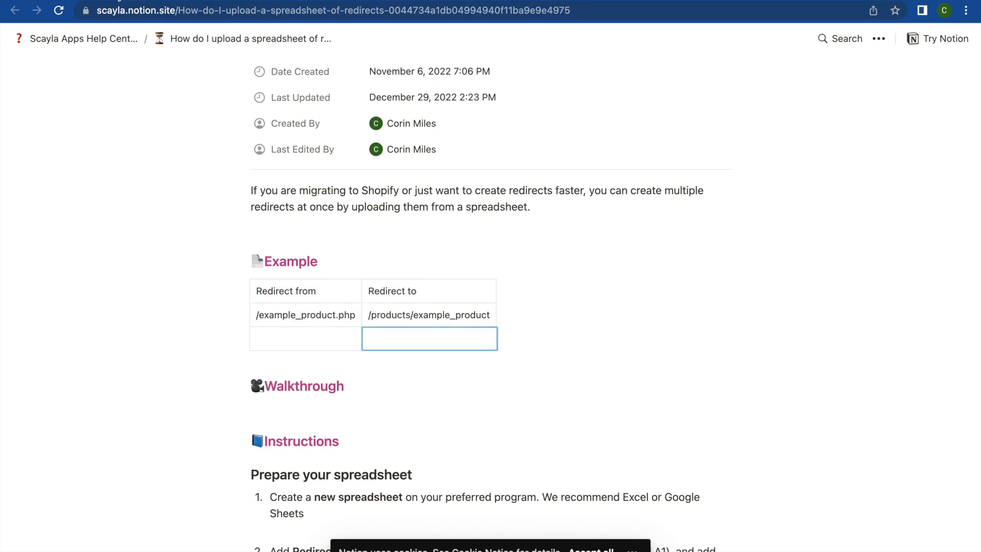
pyautogui.click(330, 290)
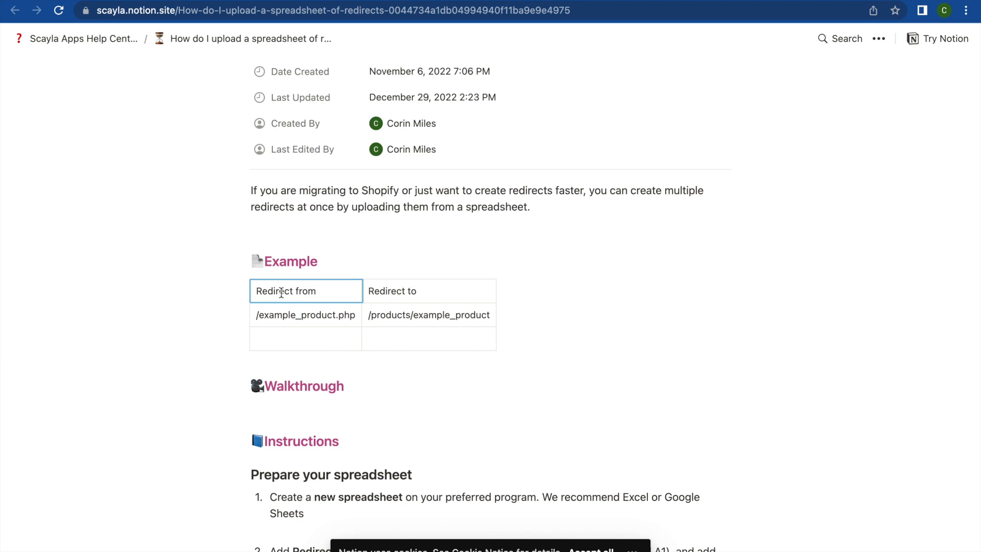
pyautogui.moveTo(254, 296); pyautogui.dragTo(325, 293)
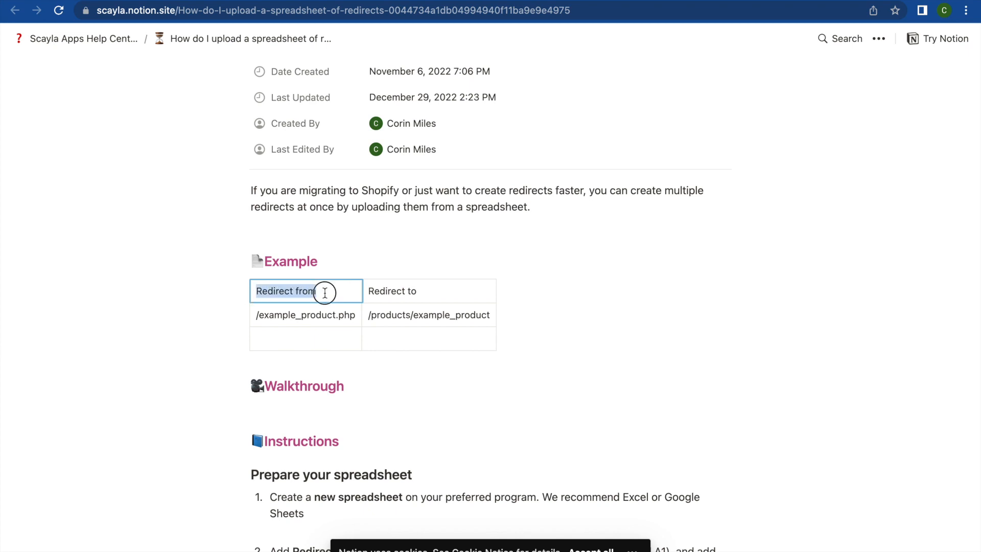
pyautogui.click(325, 293)
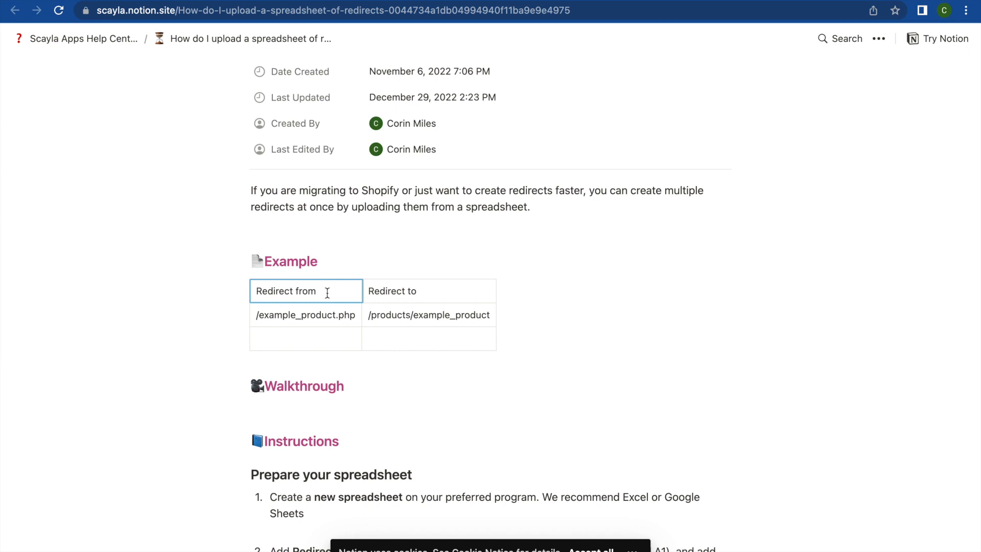
pyautogui.click(436, 296)
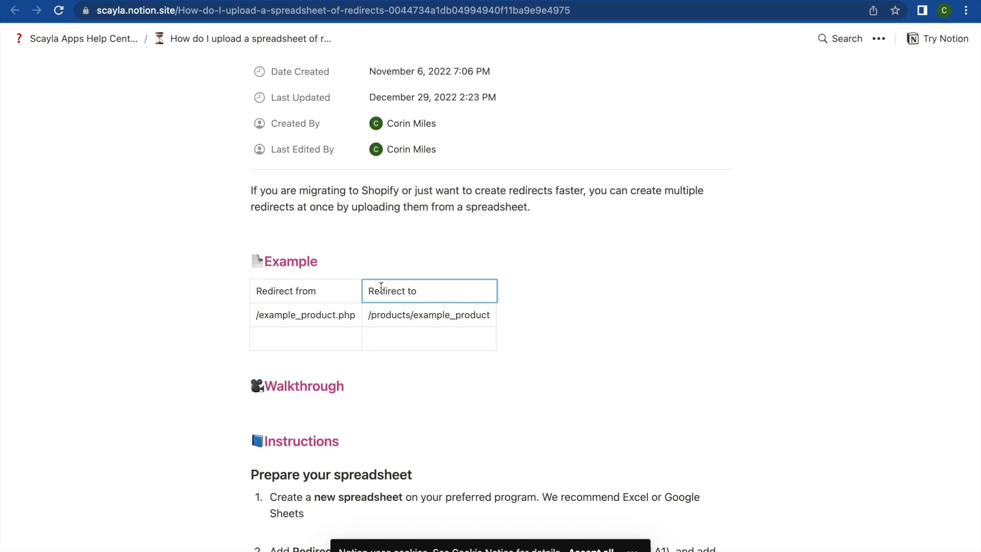
# - Examine the example row's source path /example_product.php and its destination path /products/example_product
pyautogui.click(281, 315)
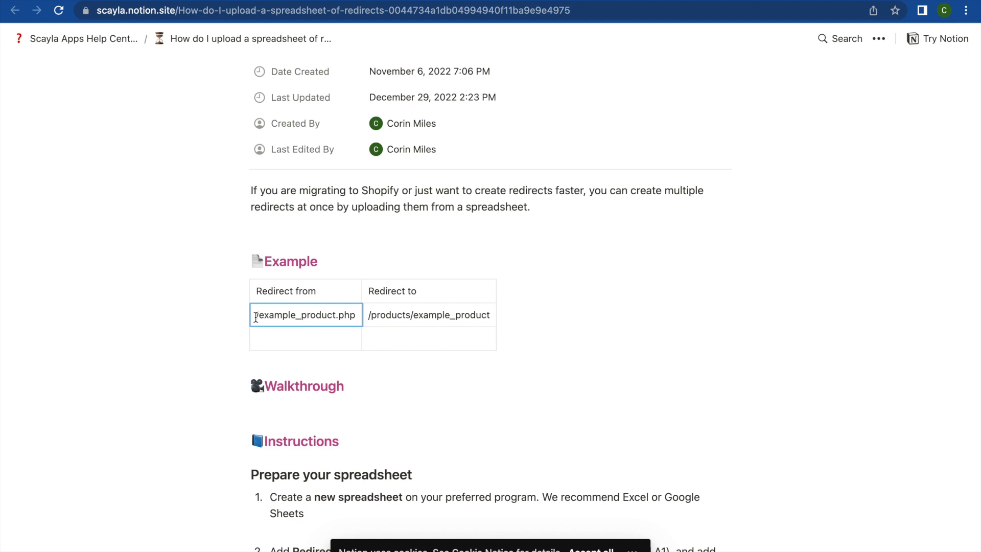
pyautogui.moveTo(255, 318); pyautogui.dragTo(360, 316)
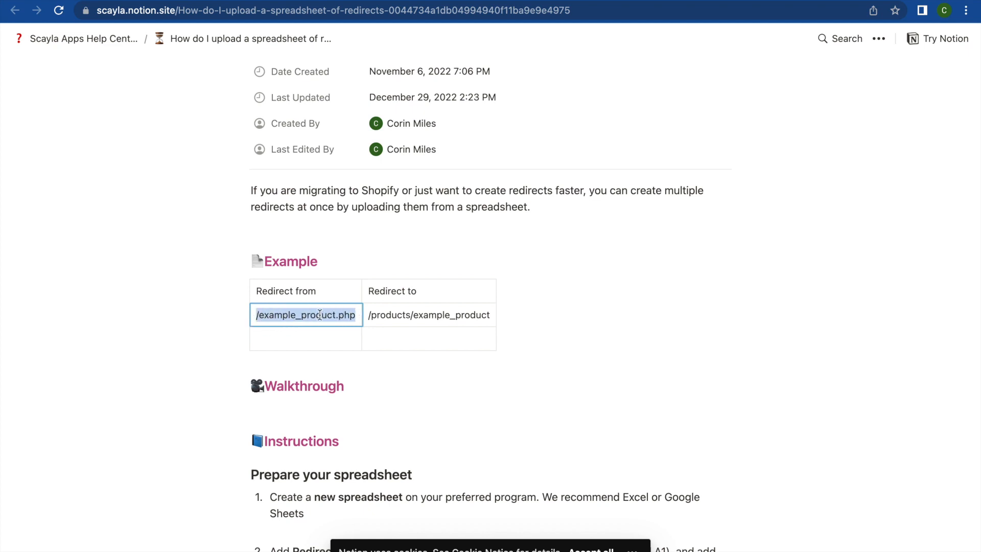
pyautogui.click(316, 314)
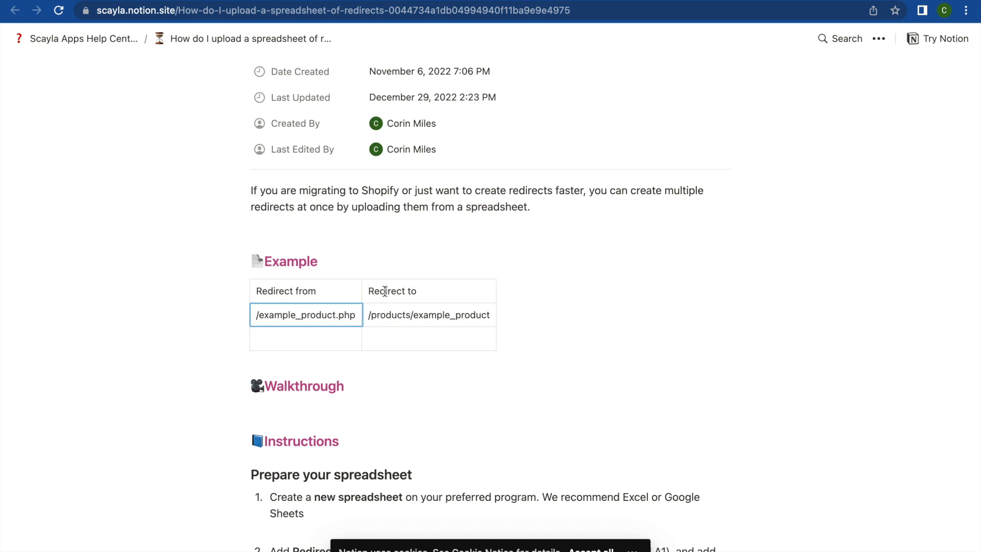
pyautogui.click(383, 313)
pyautogui.click(382, 333)
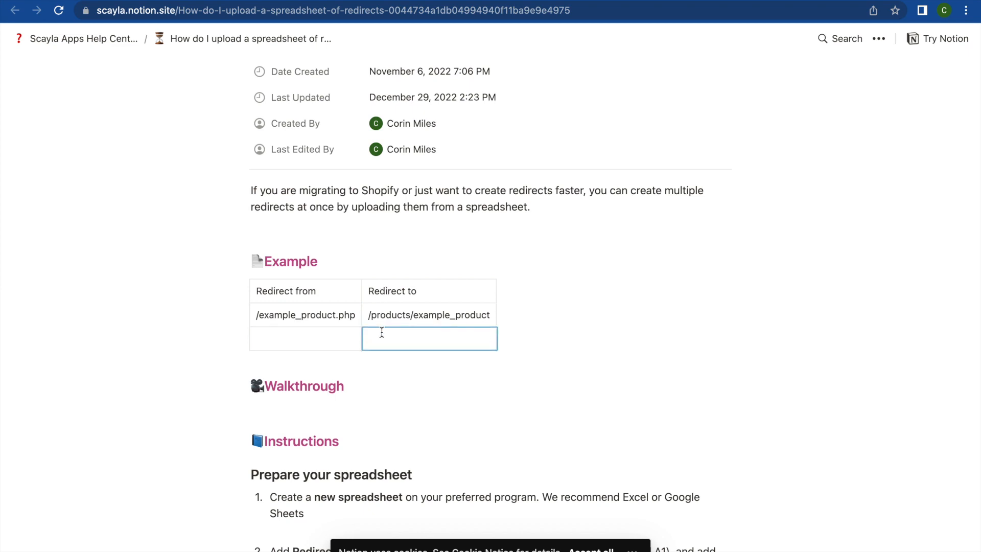
pyautogui.click(388, 309)
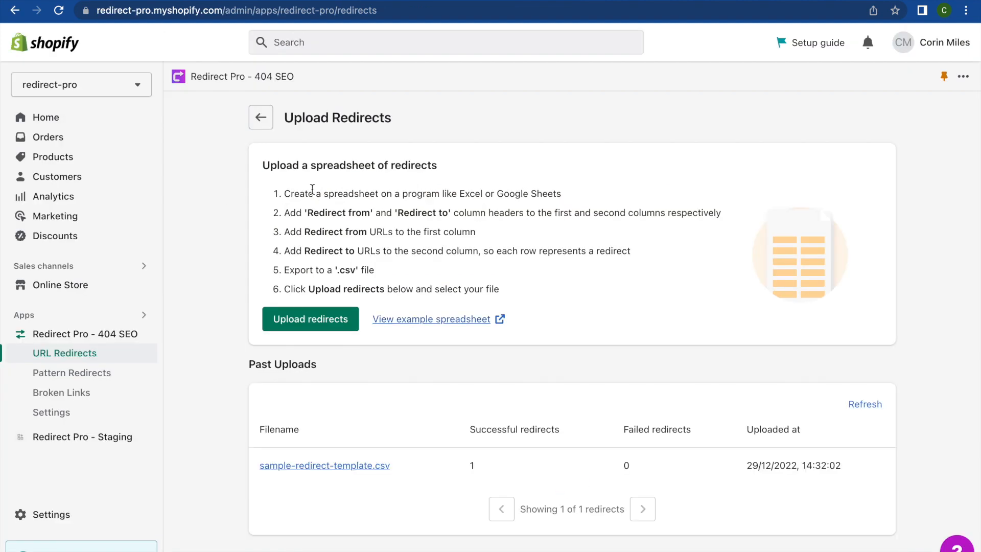
# - Upload upload-redirects.csv from the Downloads folder as a redirect spreadsheet, previewing its contents before opening it
pyautogui.click(329, 327)
pyautogui.click(550, 343)
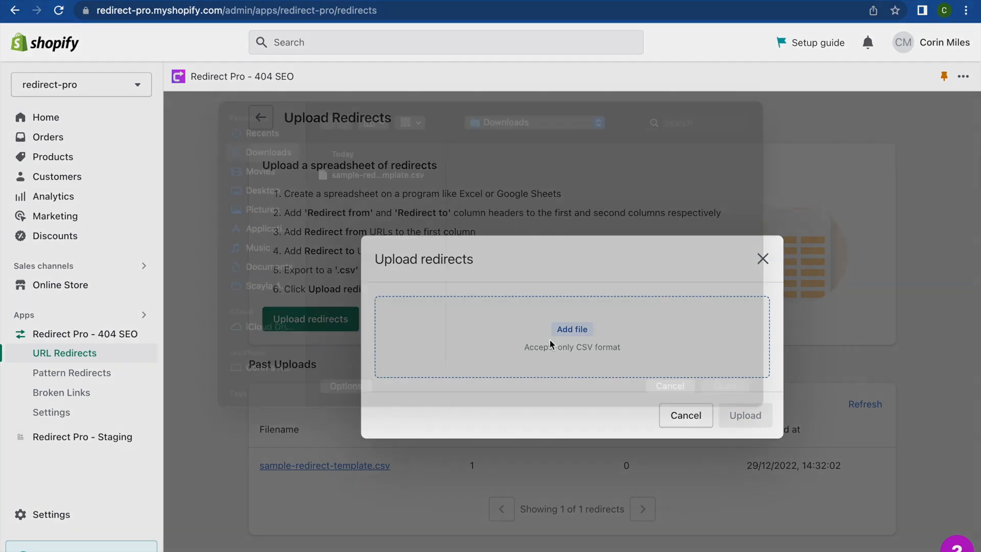
pyautogui.click(386, 198)
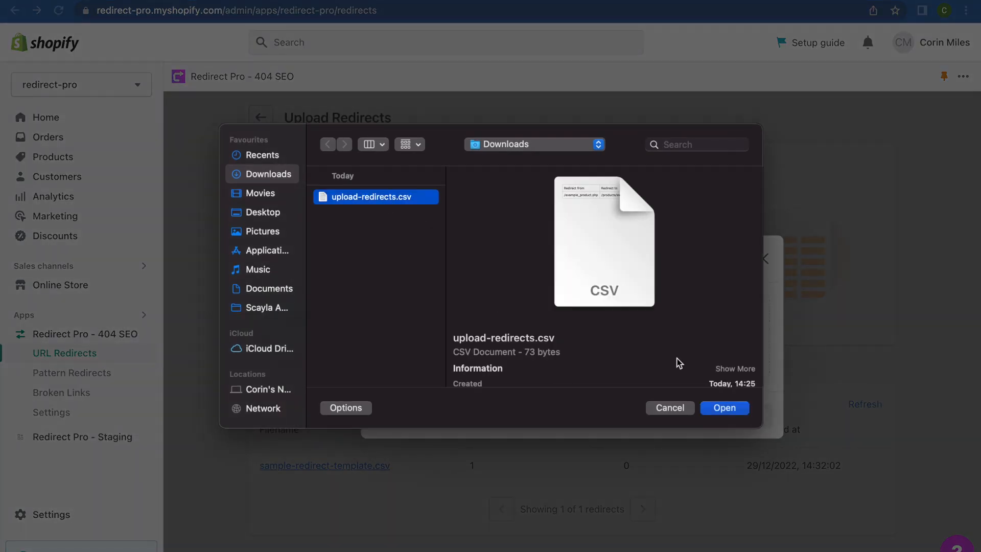
pyautogui.press('space')
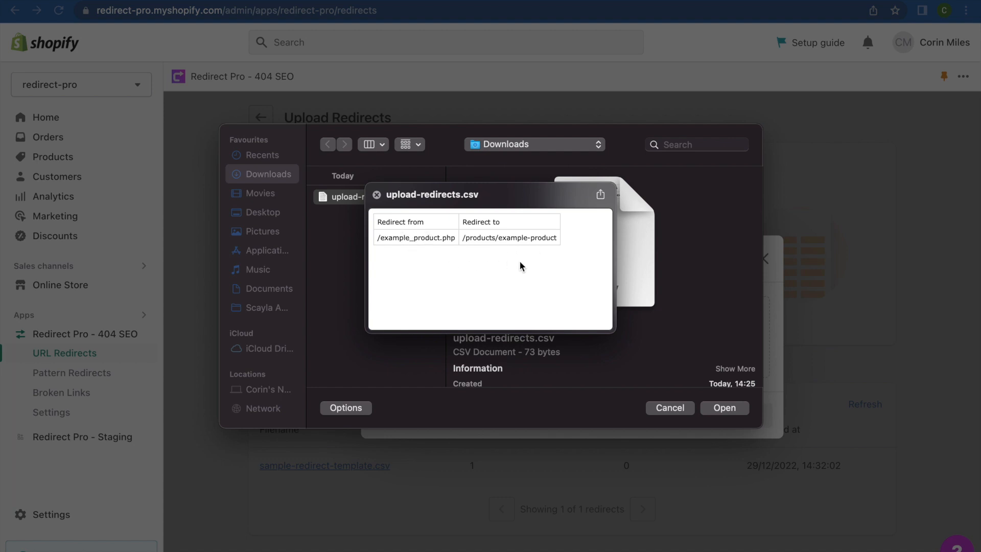
pyautogui.press('space')
pyautogui.click(722, 406)
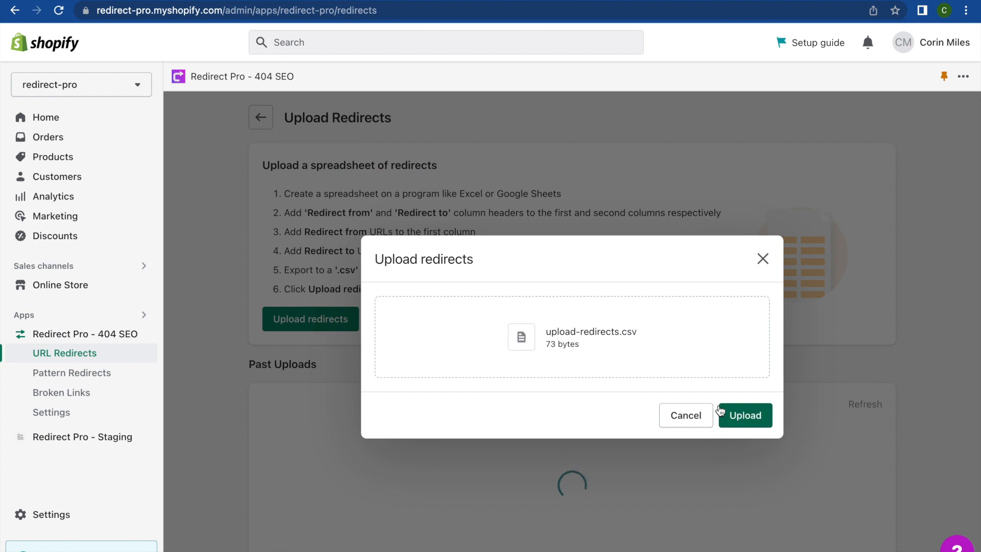
pyautogui.click(734, 416)
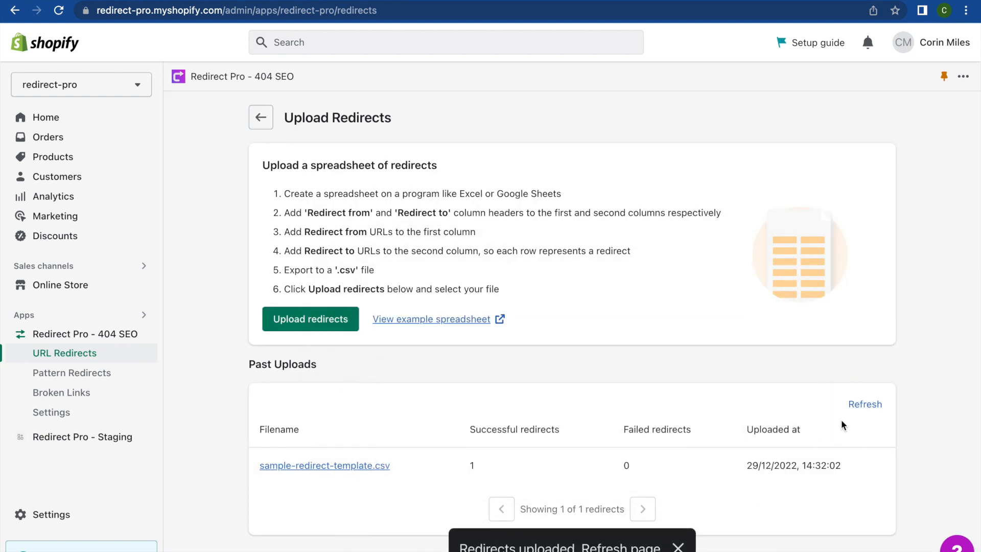
# - Refresh the past uploads and view the details of upload-redirects.csv, checking the redirect's status
pyautogui.click(855, 409)
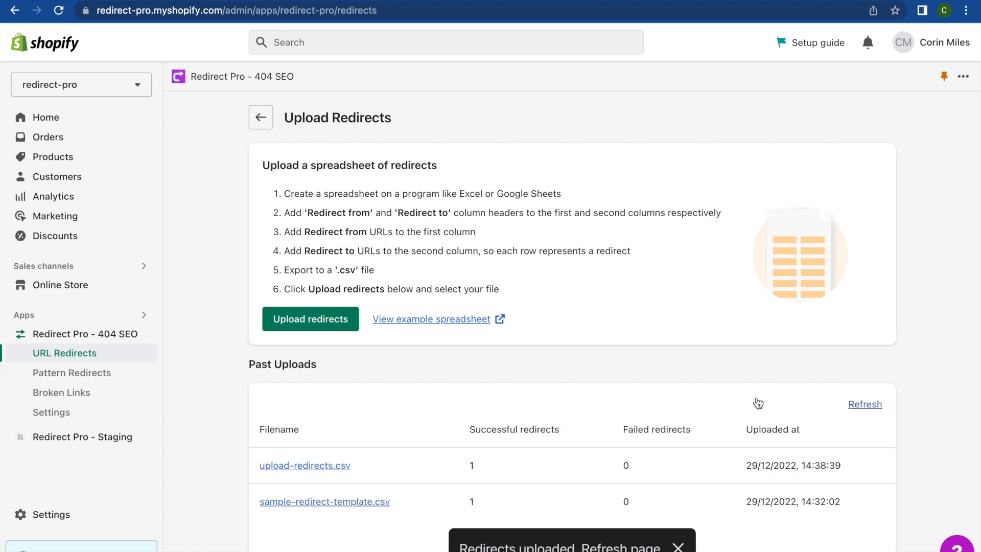
pyautogui.scroll(-1, 756, 398)
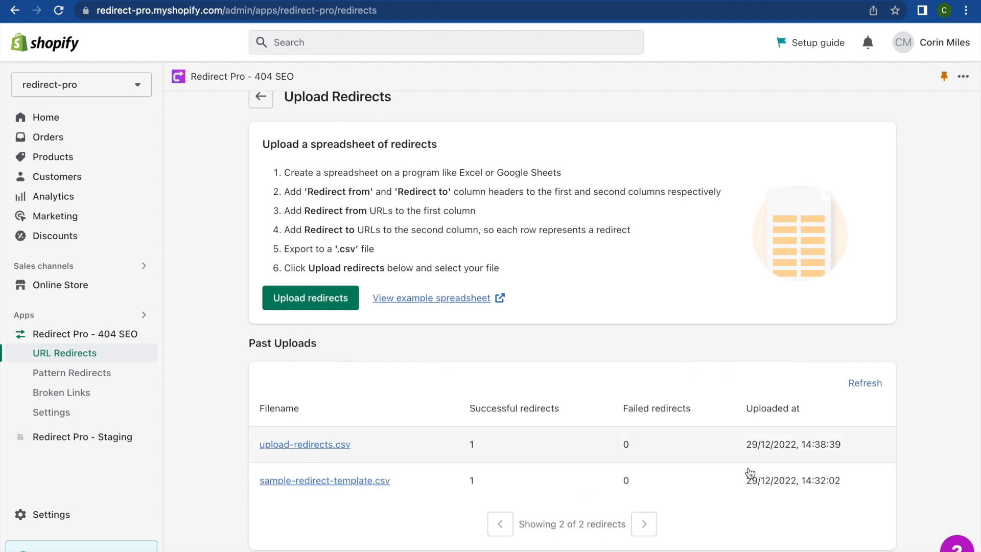
pyautogui.doubleClick(472, 447)
pyautogui.click(327, 449)
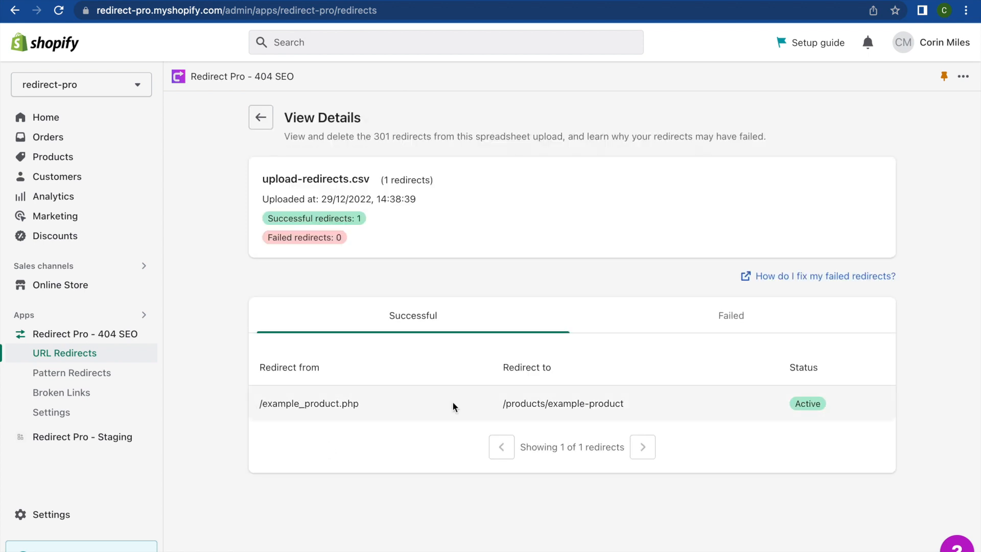
pyautogui.doubleClick(796, 404)
pyautogui.click(797, 405)
# - Check the upload's failed redirects, and return to its successful redirects
pyautogui.click(690, 330)
pyautogui.scroll(-1, 442, 475)
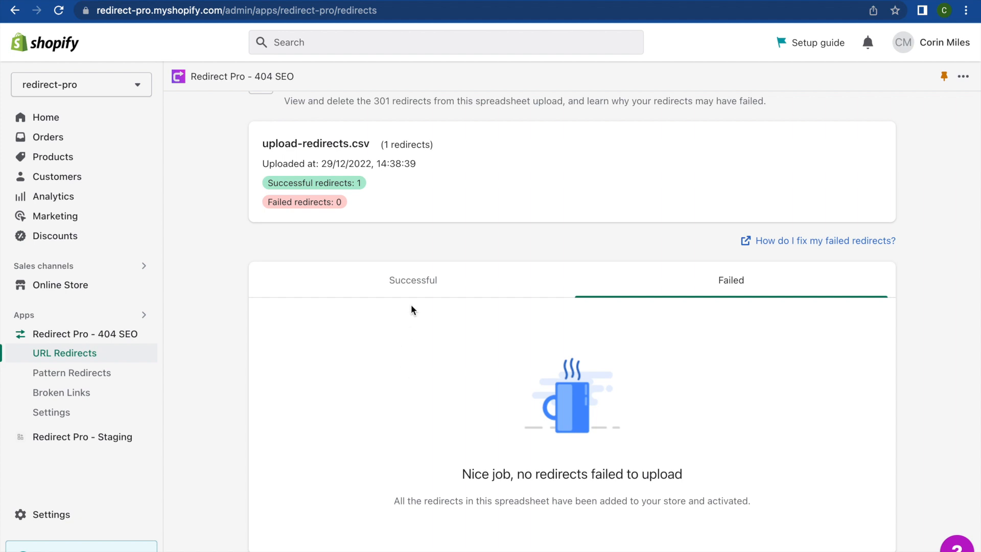
pyautogui.click(418, 287)
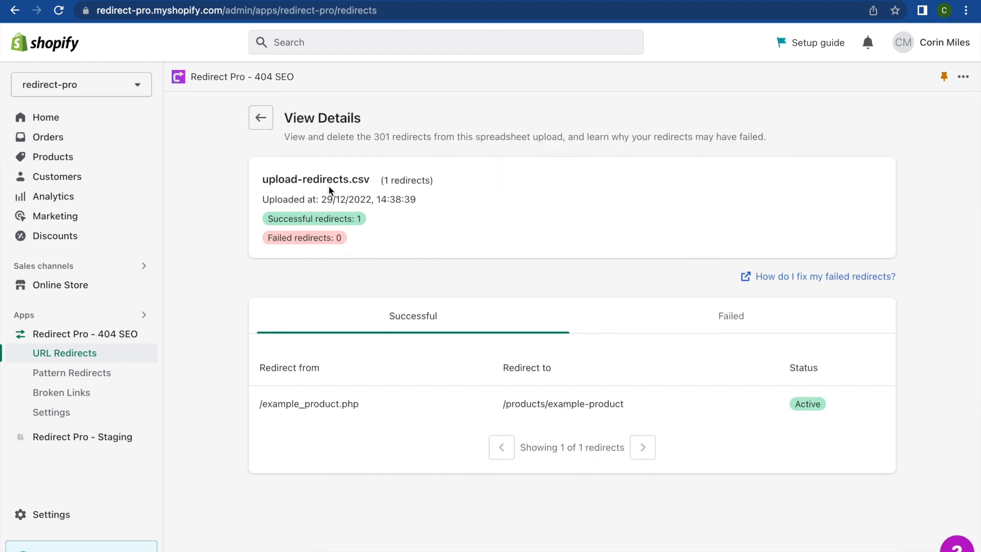
# - Return to the Upload Redirects page and upload the same upload-redirects.csv from Downloads a second time
pyautogui.click(260, 117)
pyautogui.click(295, 320)
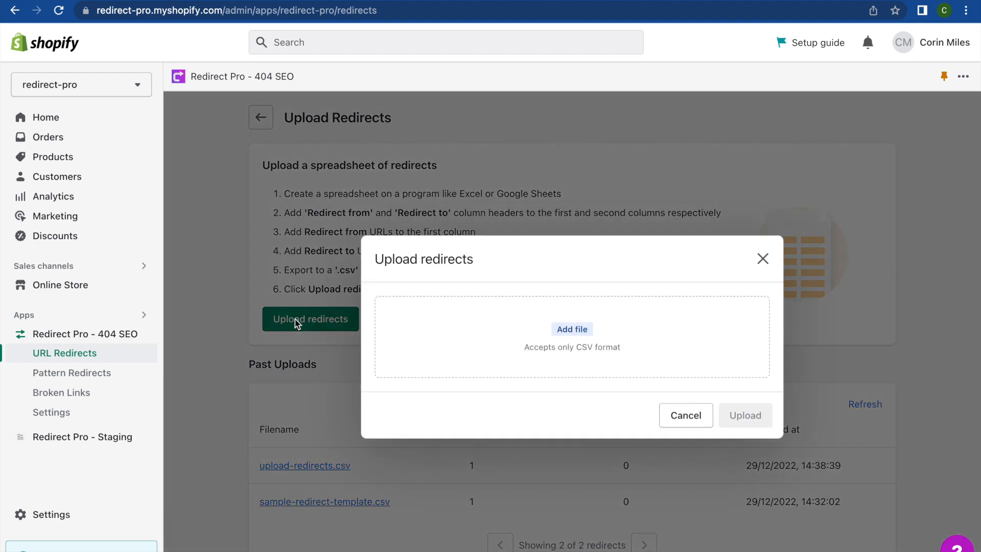
pyautogui.click(467, 375)
pyautogui.click(397, 203)
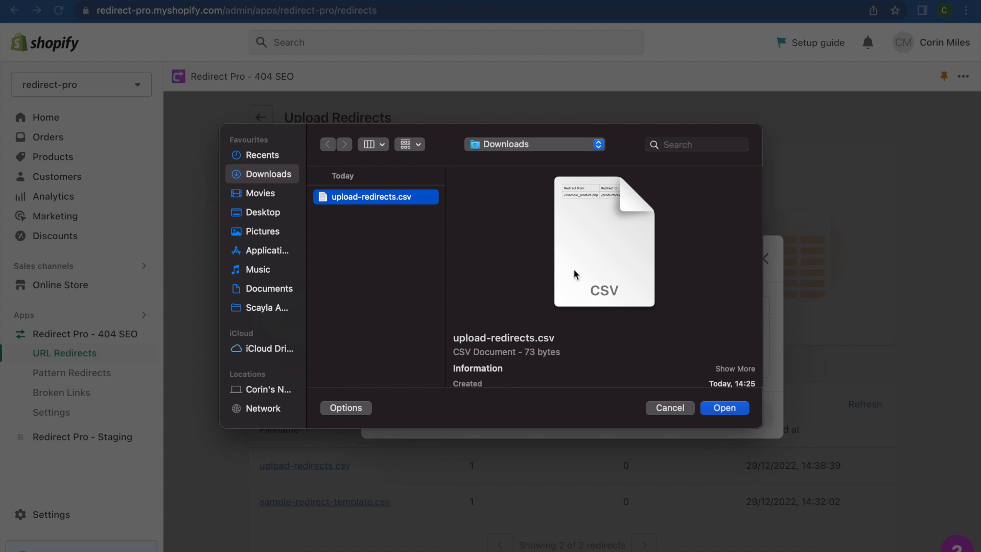
pyautogui.press('space')
pyautogui.press('space')
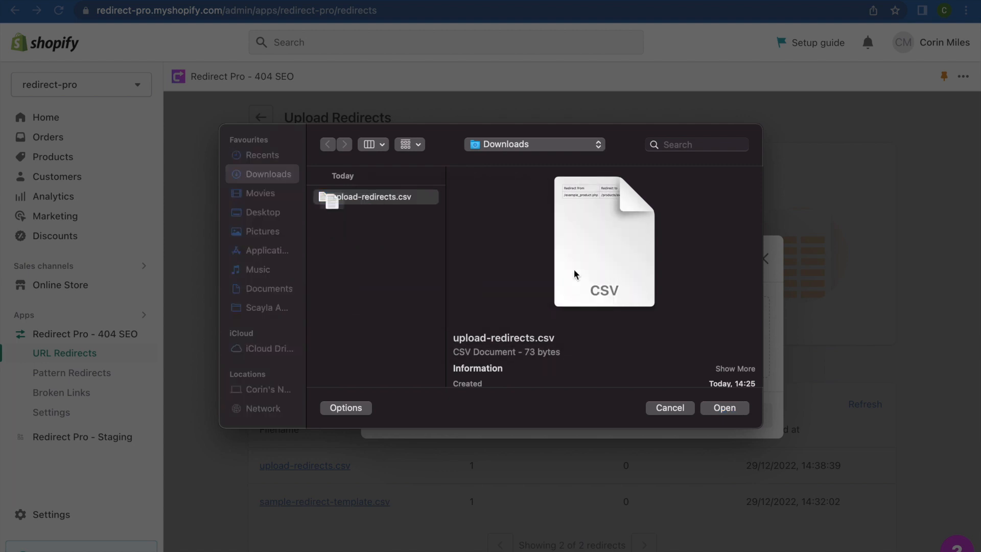
pyautogui.click(724, 407)
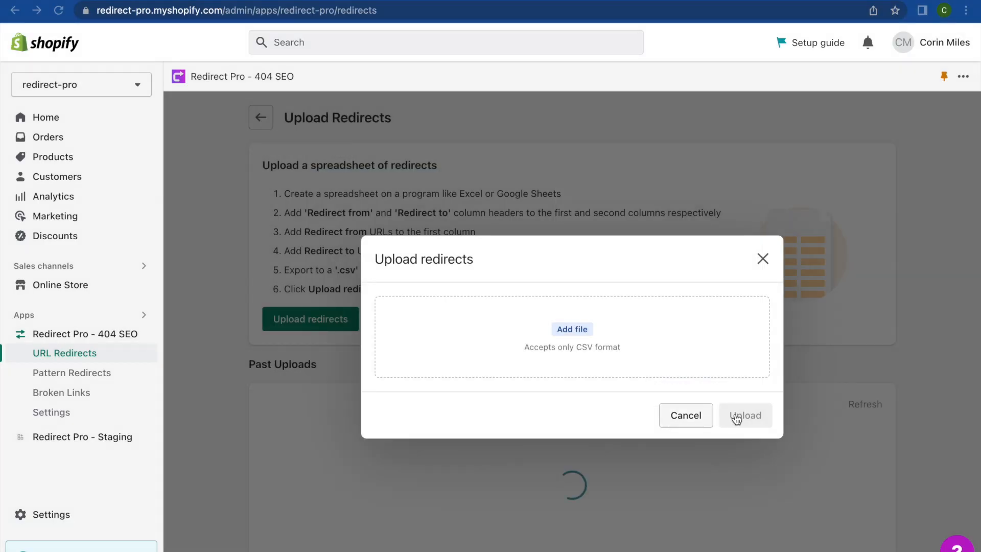
pyautogui.click(736, 415)
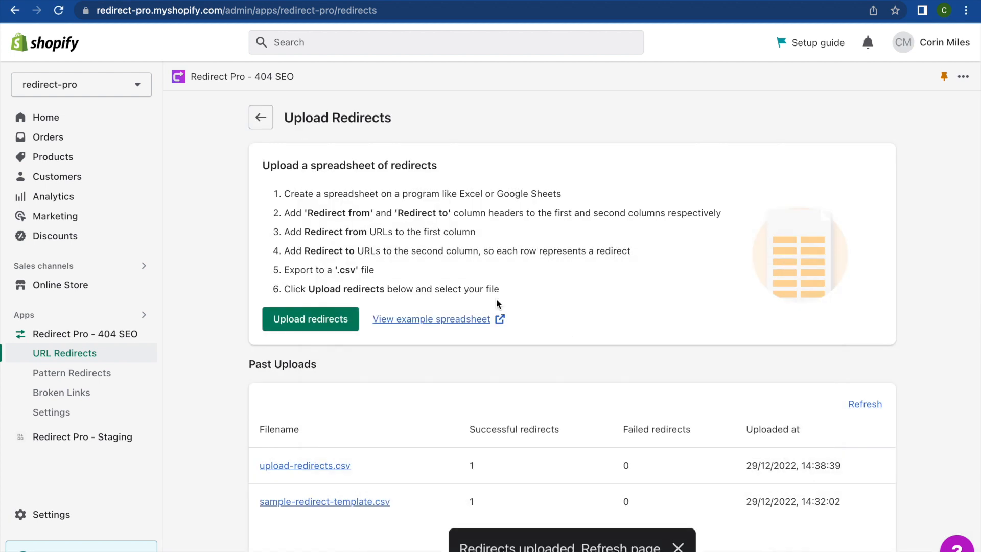
# - Check the URL Redirects list, and view the failed redirects of the newest upload-redirects.csv in the past uploads
pyautogui.click(262, 119)
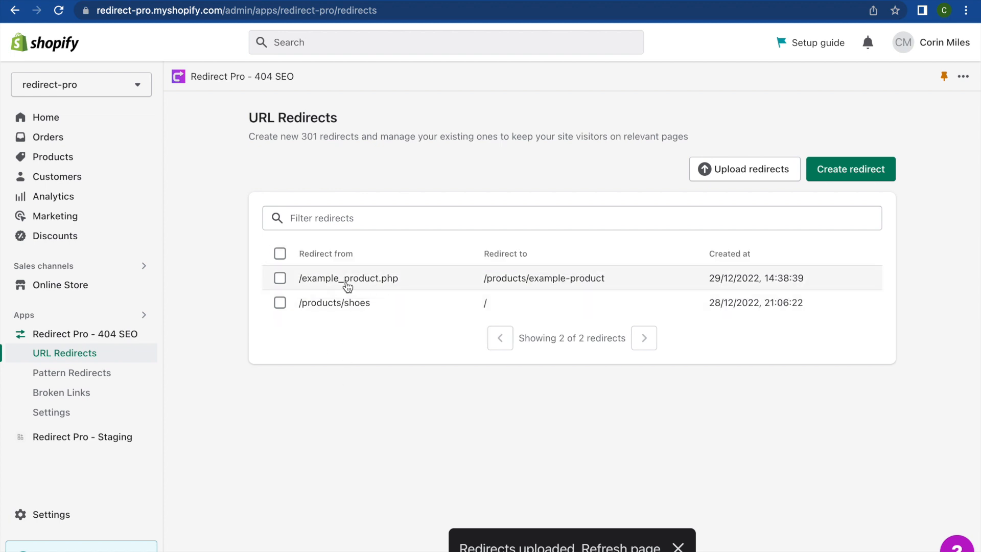
pyautogui.click(715, 169)
pyautogui.scroll(-2, 516, 396)
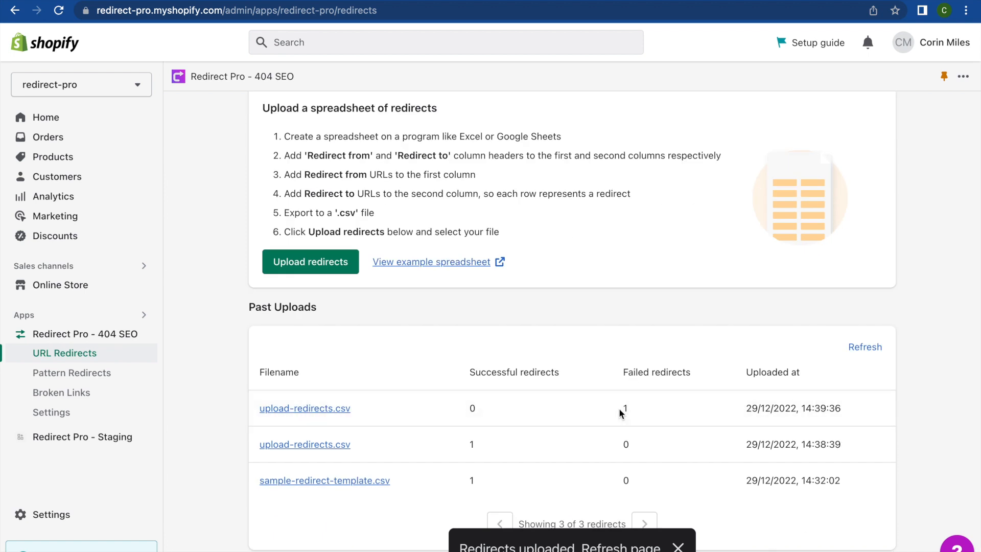
pyautogui.click(321, 409)
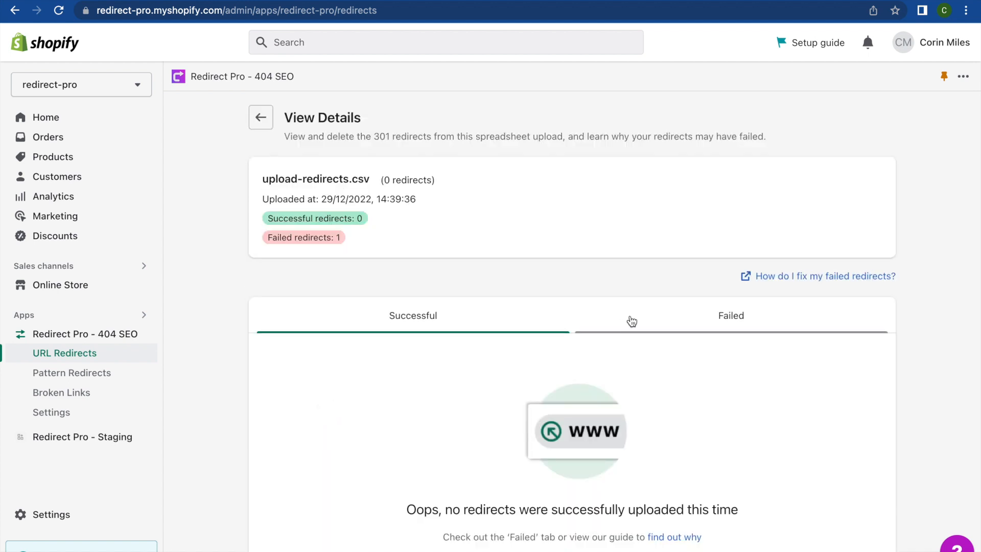
pyautogui.click(672, 324)
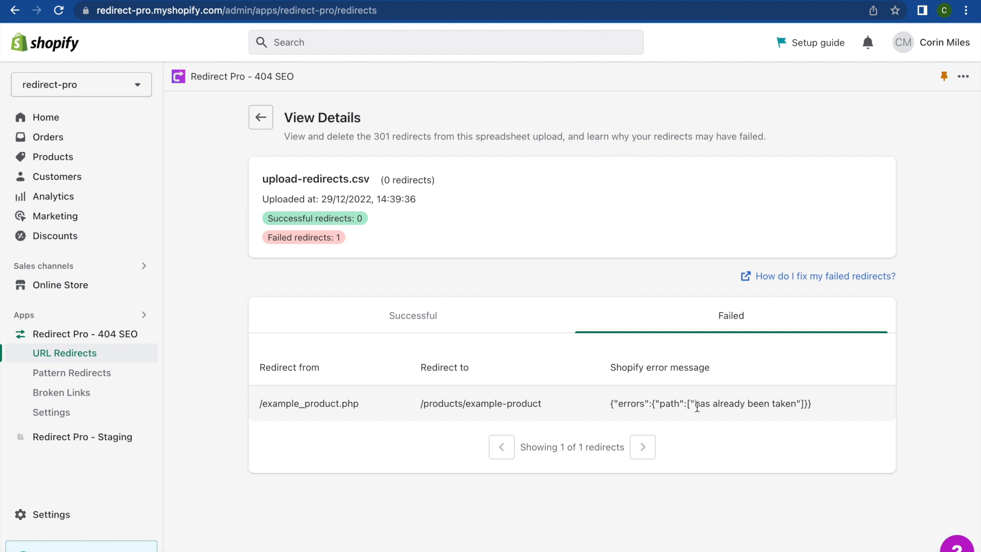
# - Examine the failed redirect's Shopify error message and its Redirect from path
pyautogui.moveTo(696, 406); pyautogui.dragTo(783, 405)
pyautogui.click(788, 406)
pyautogui.moveTo(357, 407); pyautogui.dragTo(255, 411)
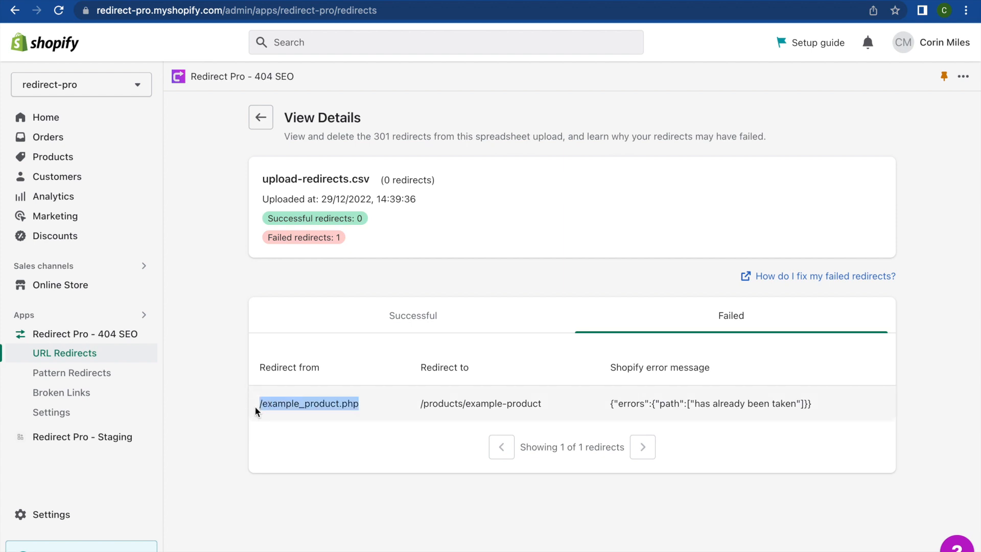
pyautogui.click(256, 407)
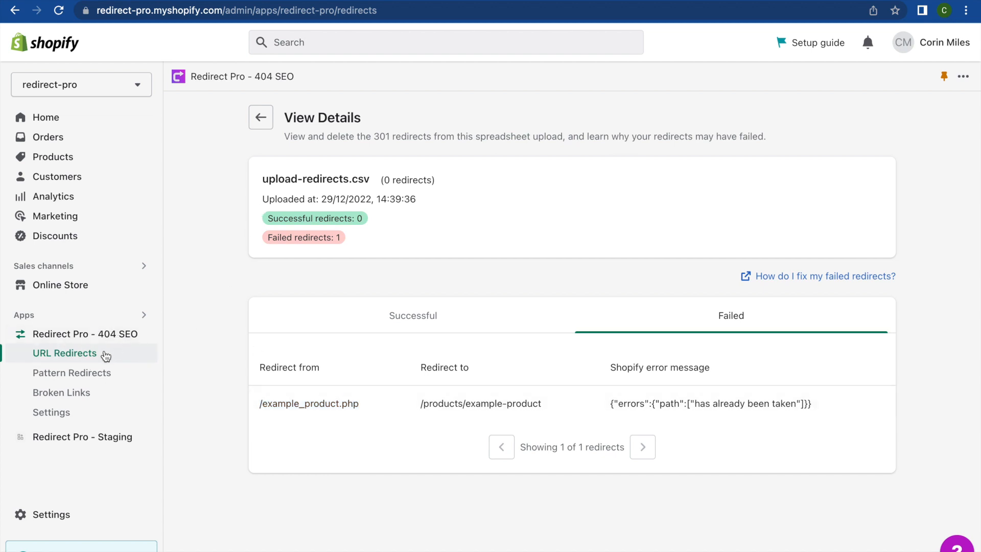
# - Return to the URL Redirects list and check the actions available for the /example_product.php redirect, leaving it unselected
pyautogui.click(261, 121)
pyautogui.click(261, 119)
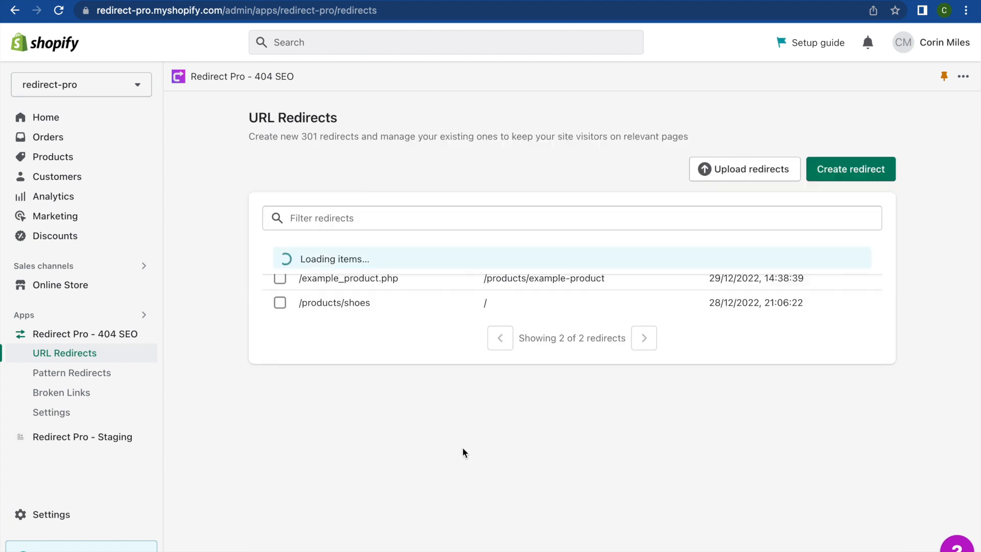
pyautogui.click(280, 278)
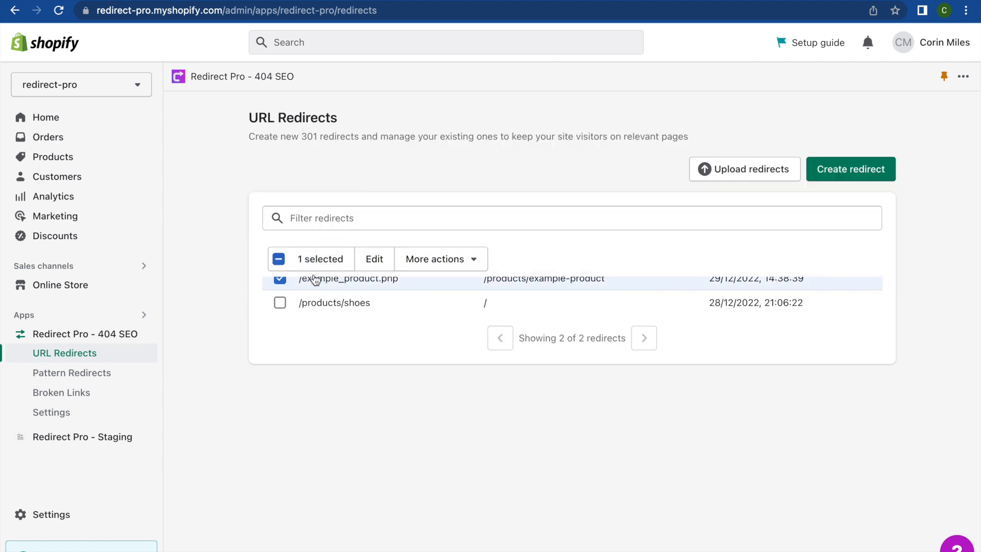
pyautogui.click(421, 265)
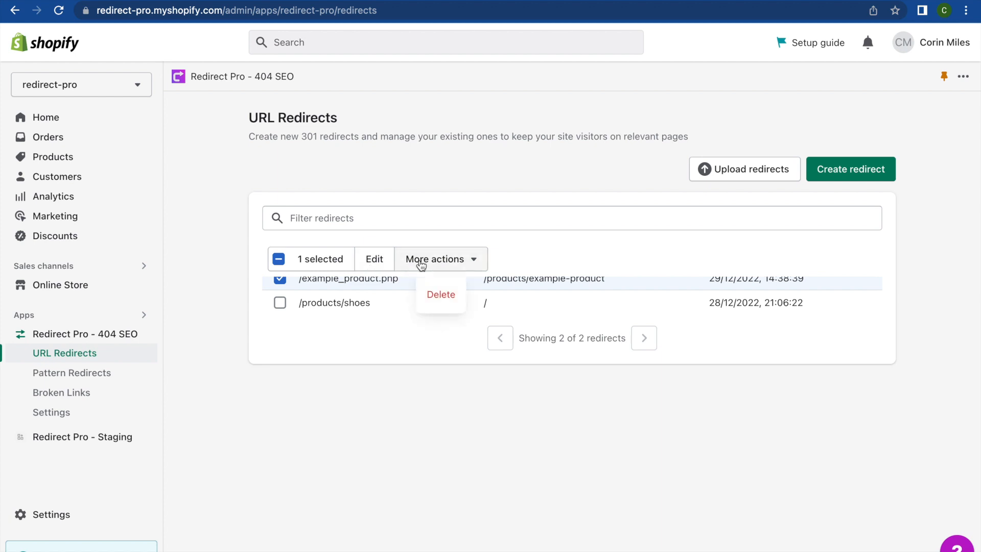
pyautogui.click(366, 342)
pyautogui.click(280, 281)
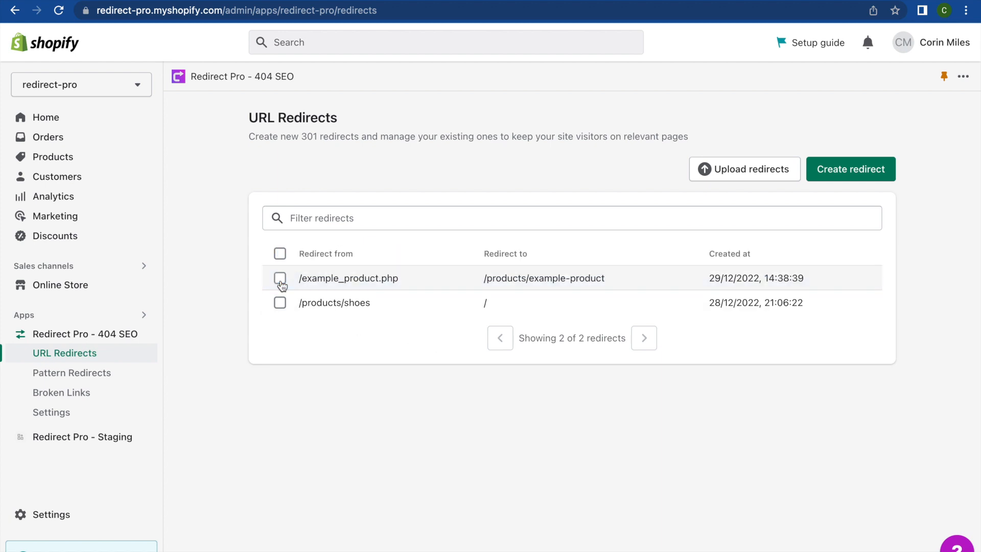
pyautogui.click(279, 279)
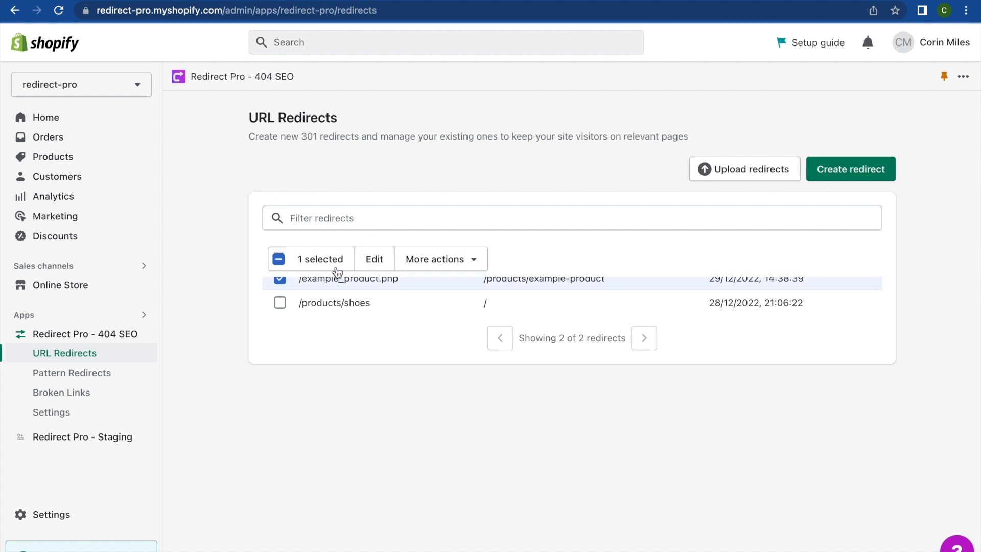
pyautogui.click(280, 281)
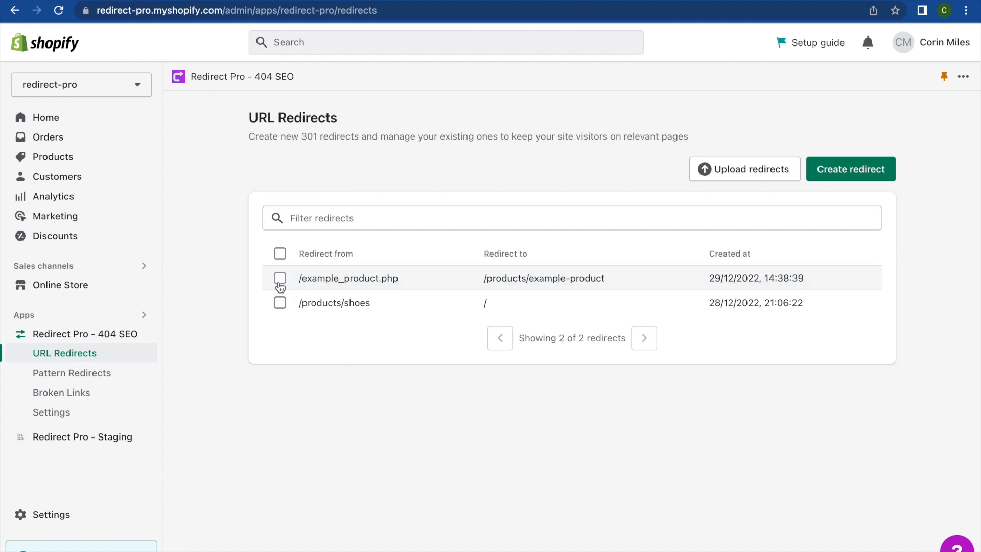
# - Reopen the failed redirects of the newest upload-redirects.csv in the past uploads and examine the entry's Redirect from and Redirect to paths
pyautogui.click(703, 169)
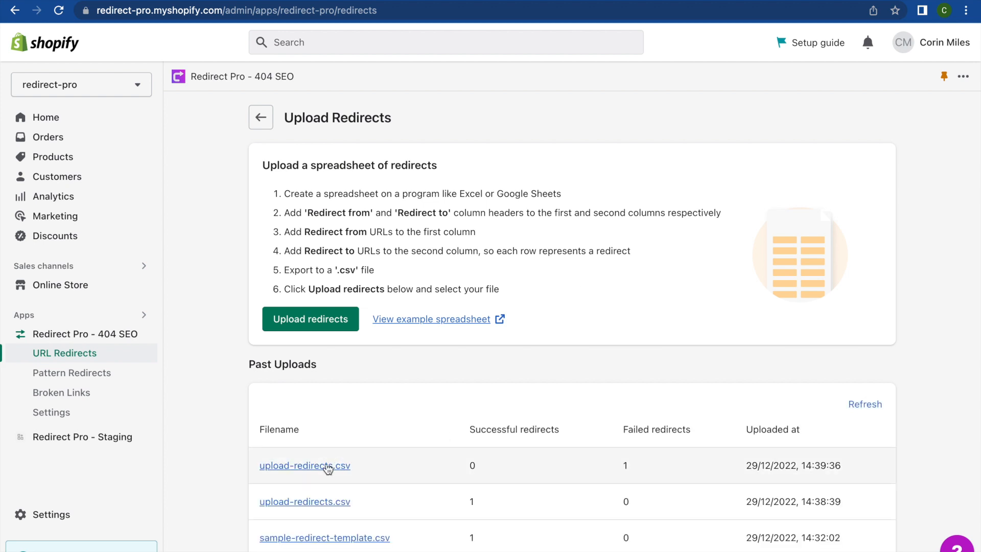
pyautogui.click(327, 466)
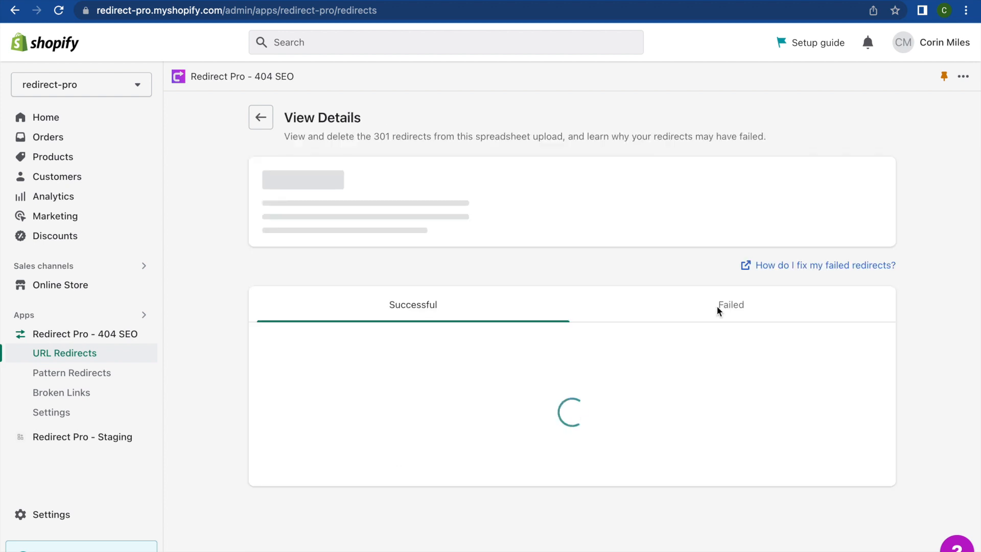
pyautogui.click(709, 332)
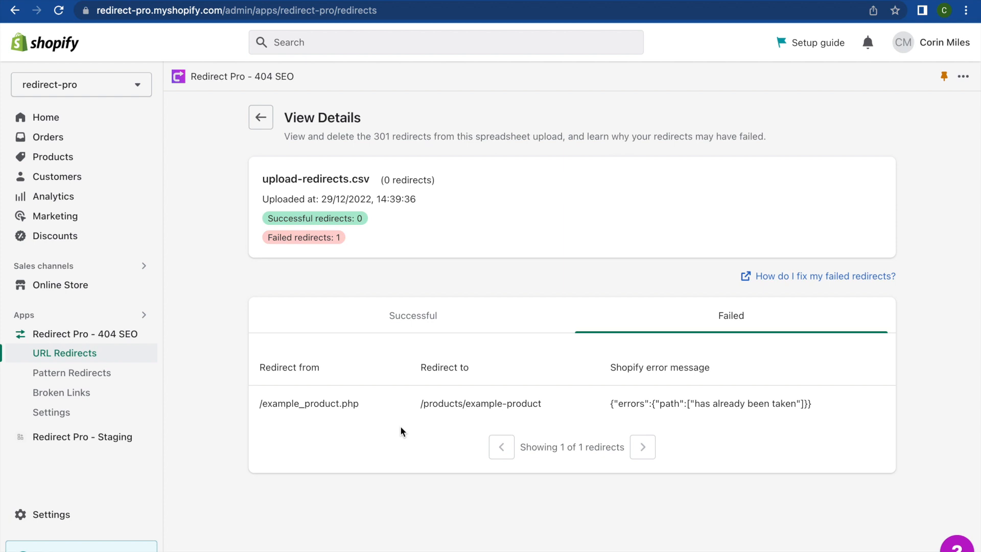
pyautogui.moveTo(258, 409); pyautogui.dragTo(358, 402)
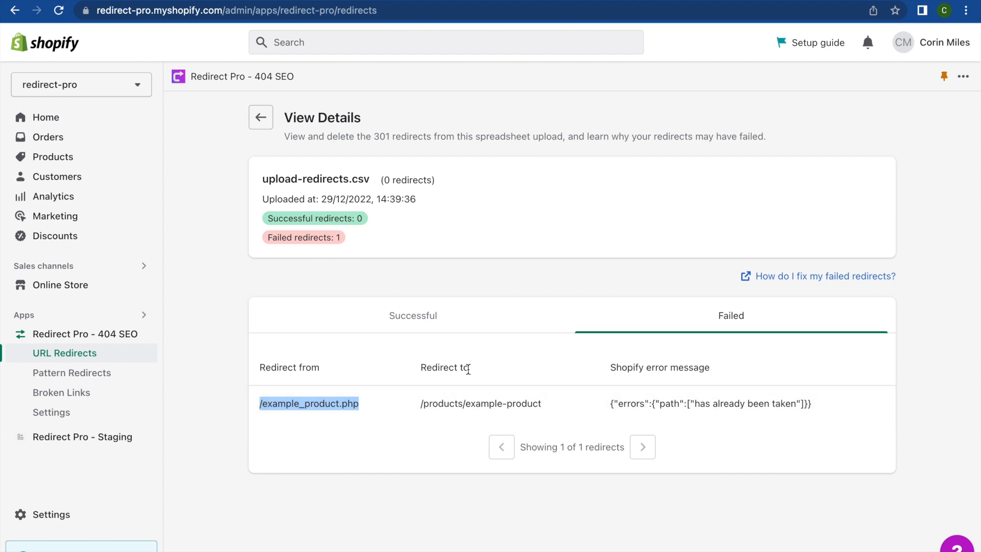
pyautogui.moveTo(420, 403); pyautogui.dragTo(550, 406)
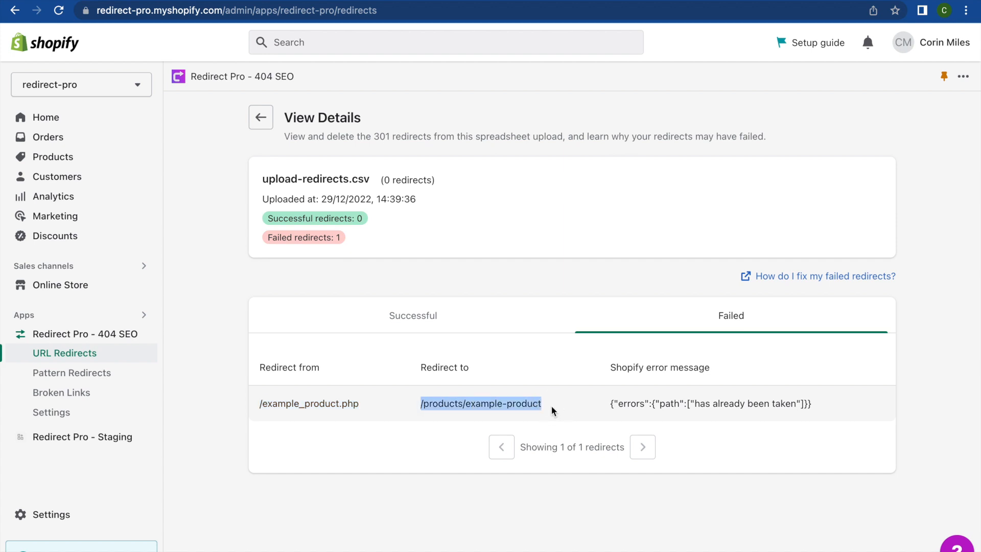
pyautogui.click(551, 406)
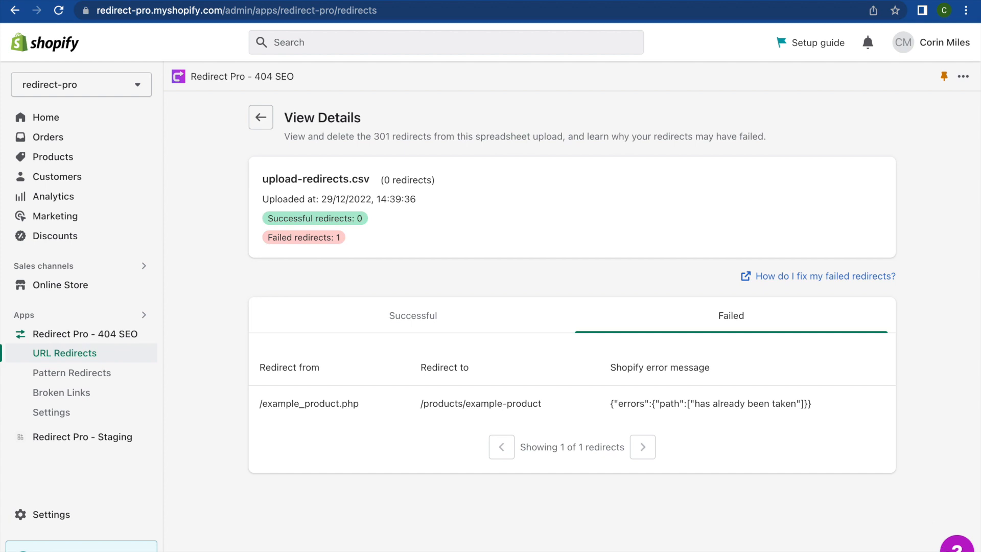
# - Open the Get in touch form for requesting technical support
pyautogui.click(956, 544)
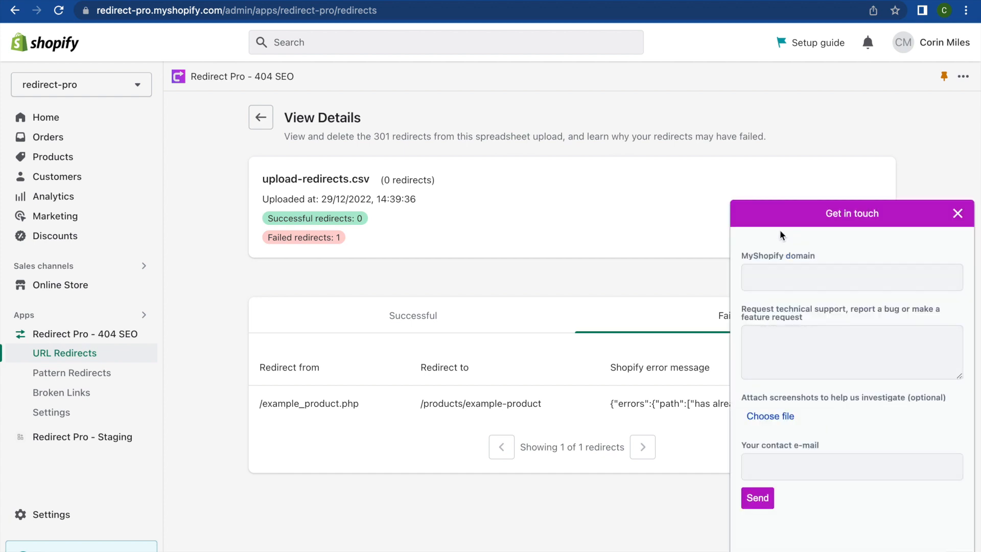